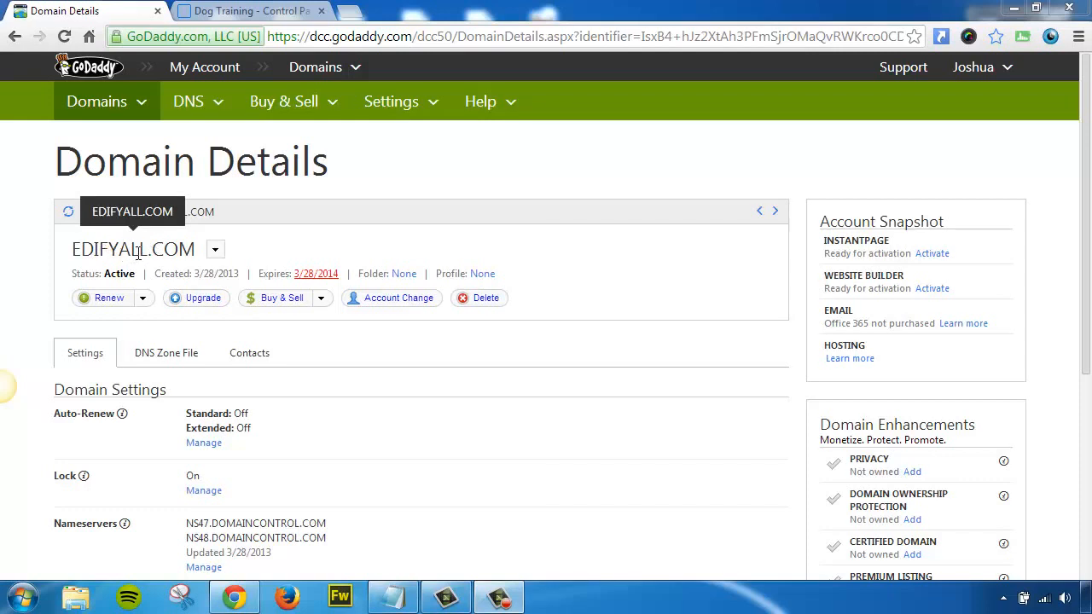
- Open the DNS zone file of EDIFYALL.COM for editing in the Zone File Editor
click(142, 298)
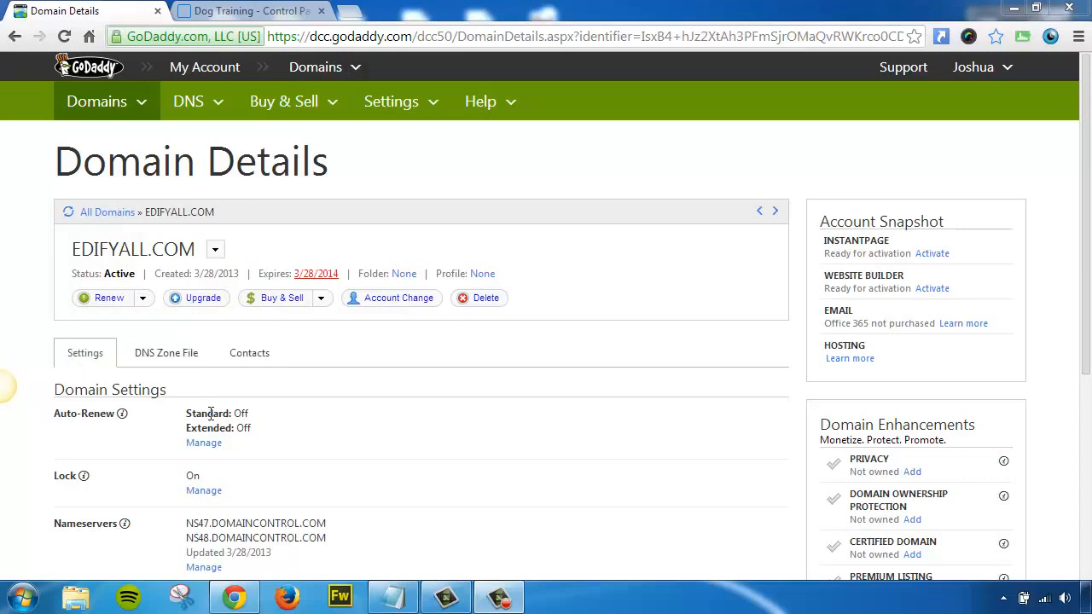
click(160, 360)
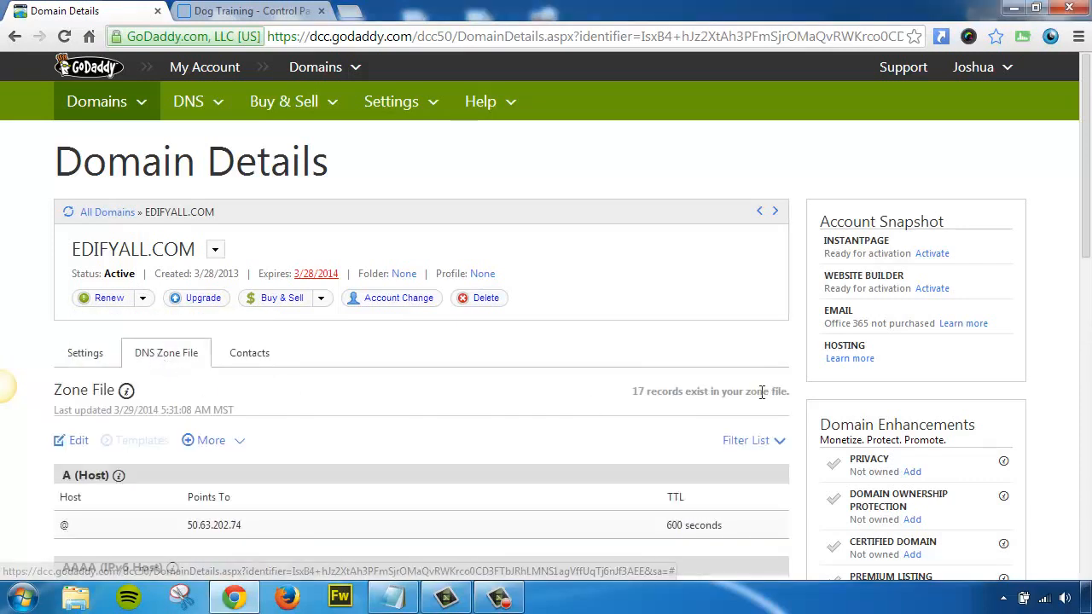
scroll(634, 358, down, 3)
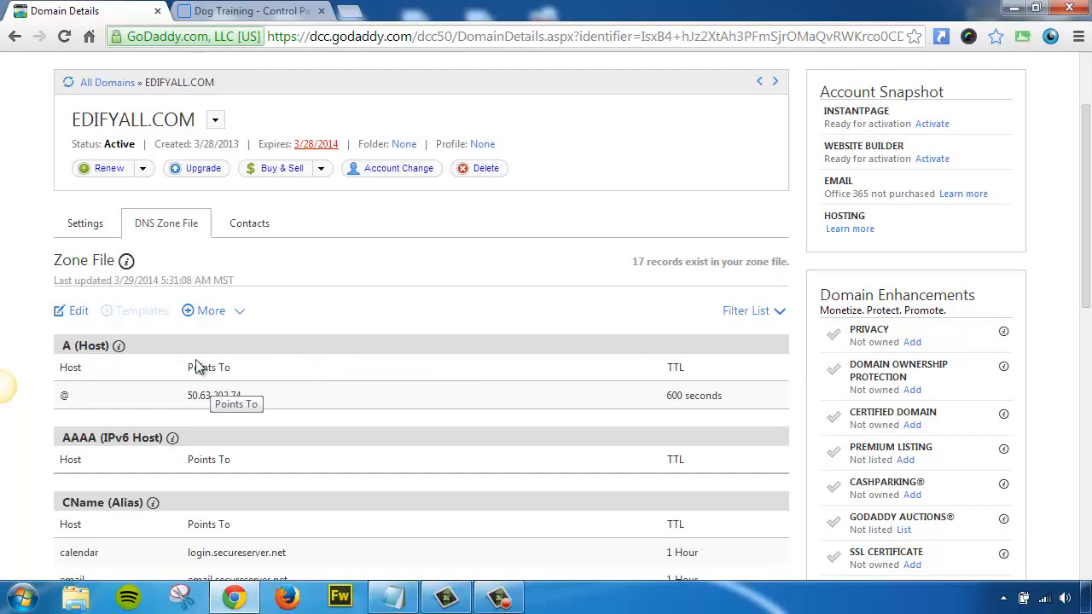
click(67, 317)
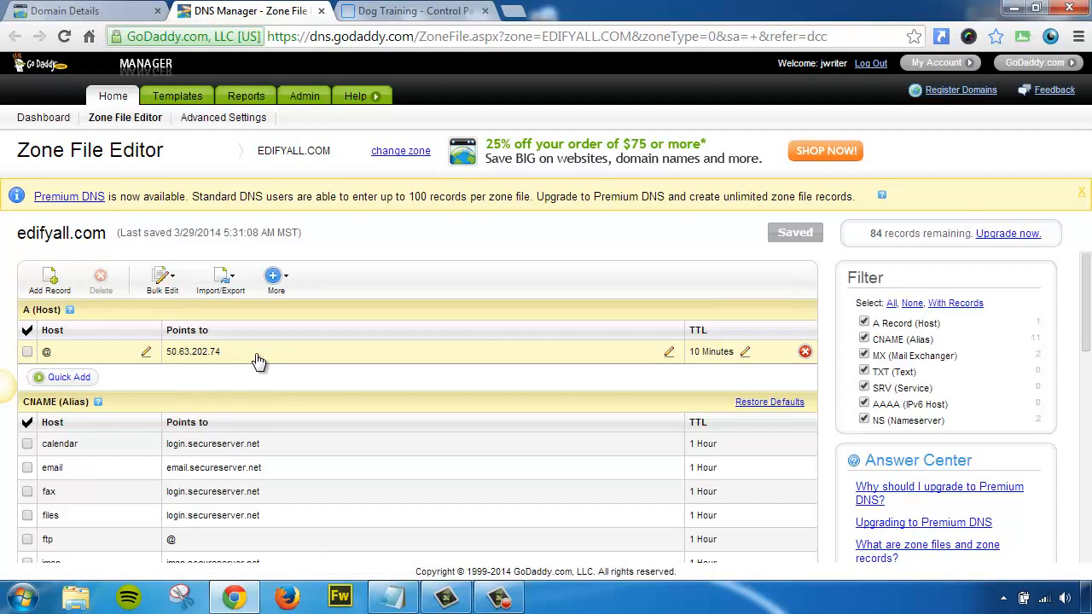
- Switch to the IP_VA note in Notepad and copy the IP address 198.57.219.118
click(393, 597)
click(501, 290)
drag(486, 278, 404, 282)
right_click(403, 281)
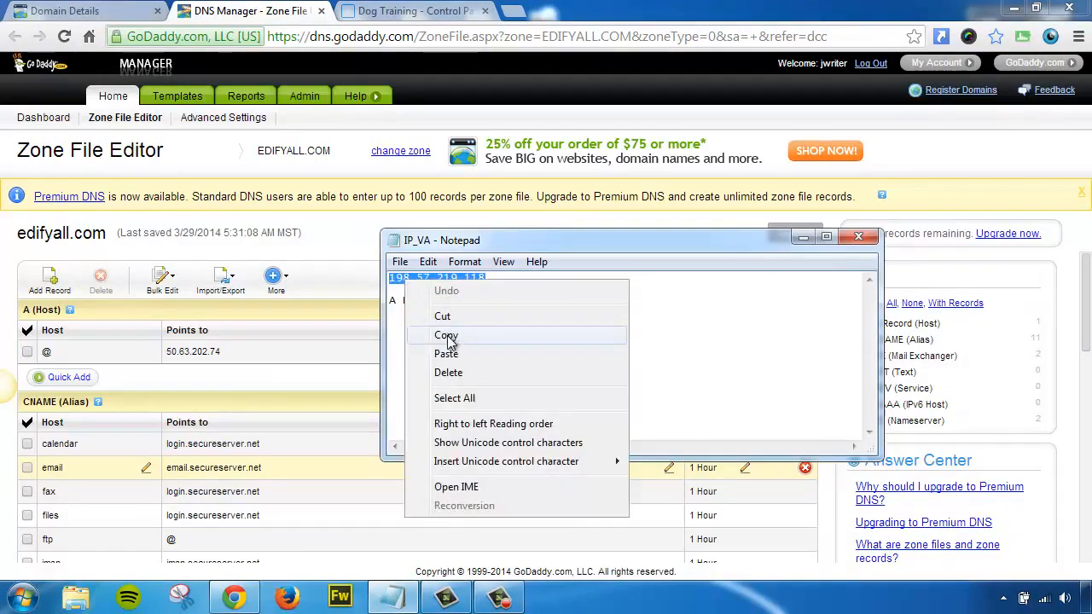
click(480, 335)
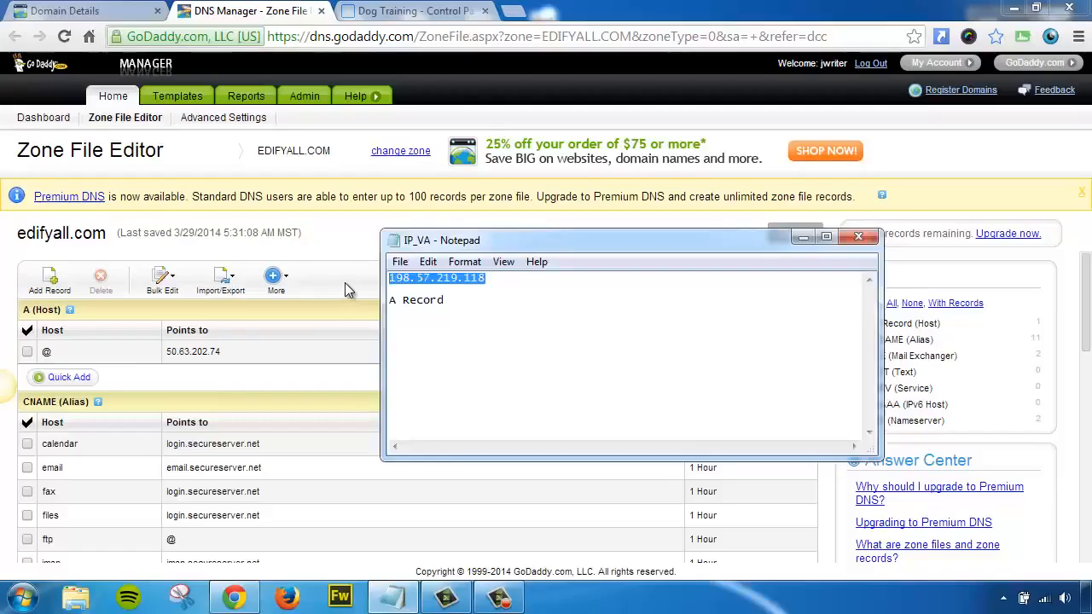
- Back in the Zone File Editor, point the @ A (Host) record to 198.57.219.118 and save the zone file
click(345, 297)
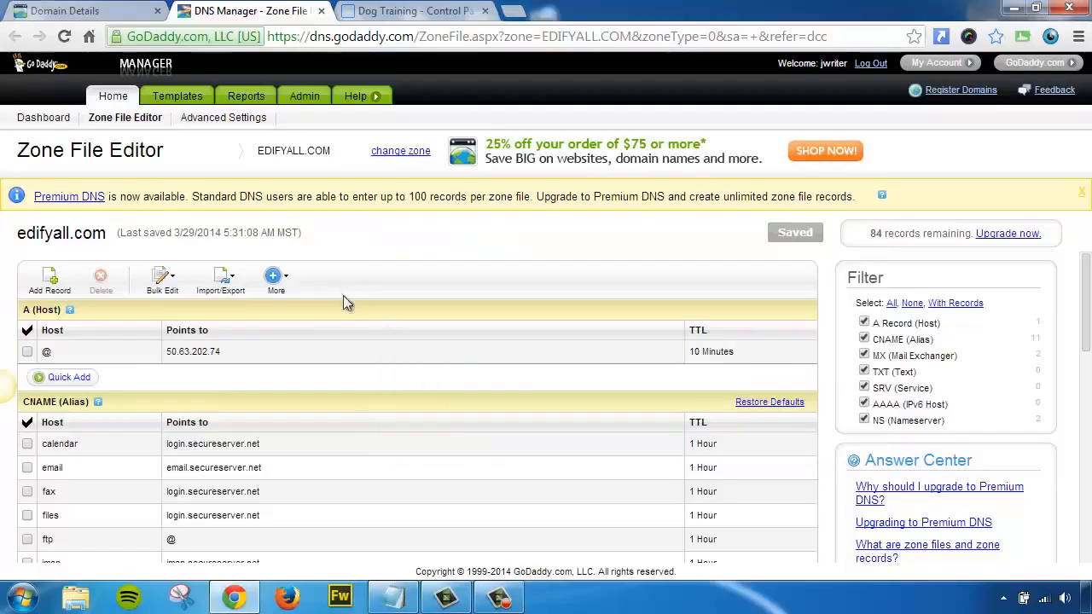
click(669, 352)
drag(348, 359, 145, 354)
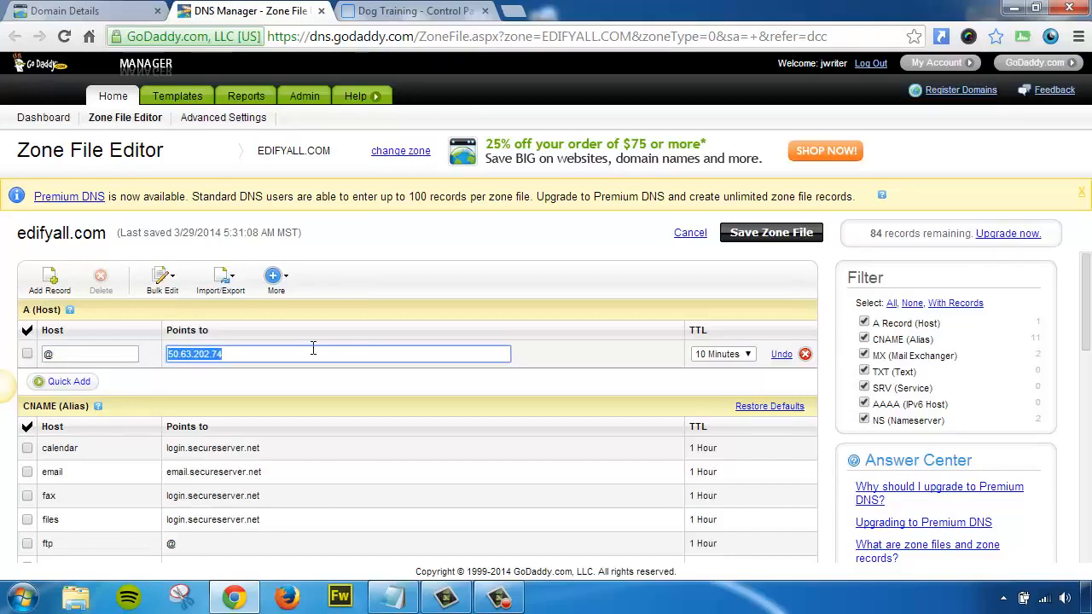
key(ctrl+v)
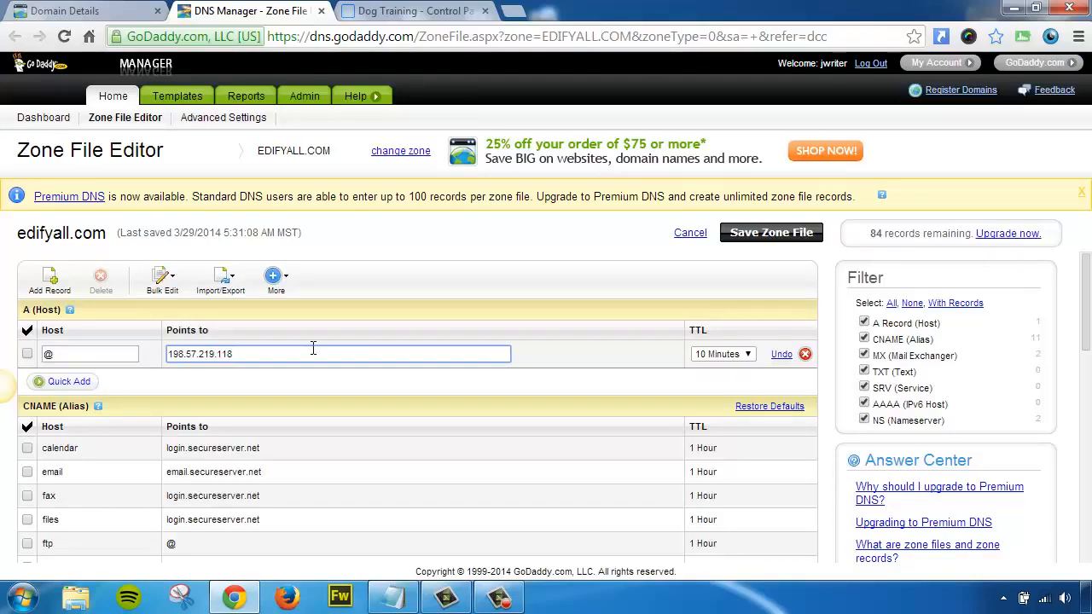
click(770, 237)
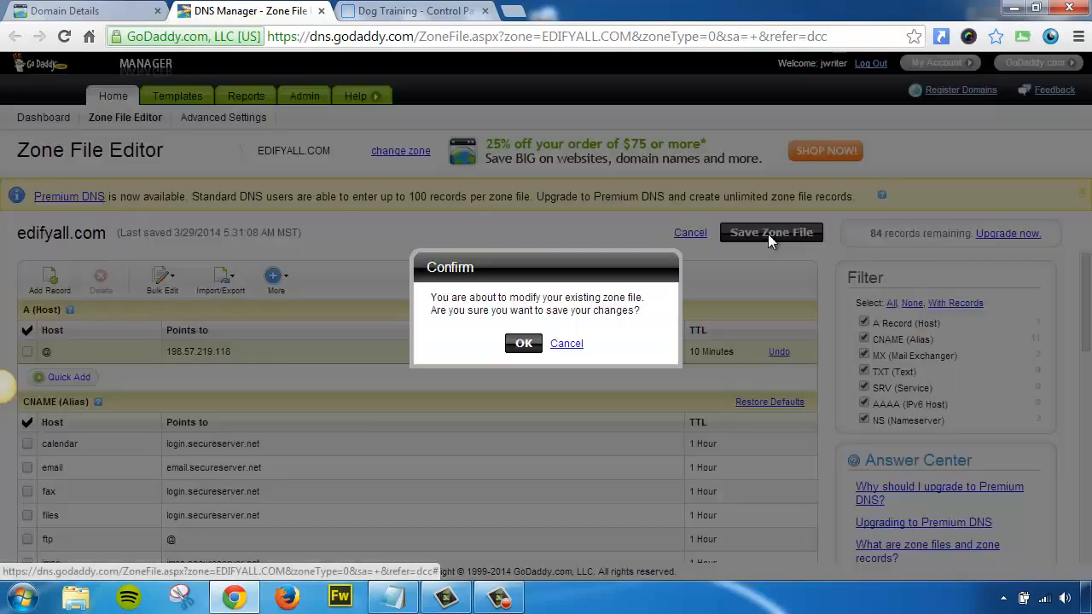
click(524, 344)
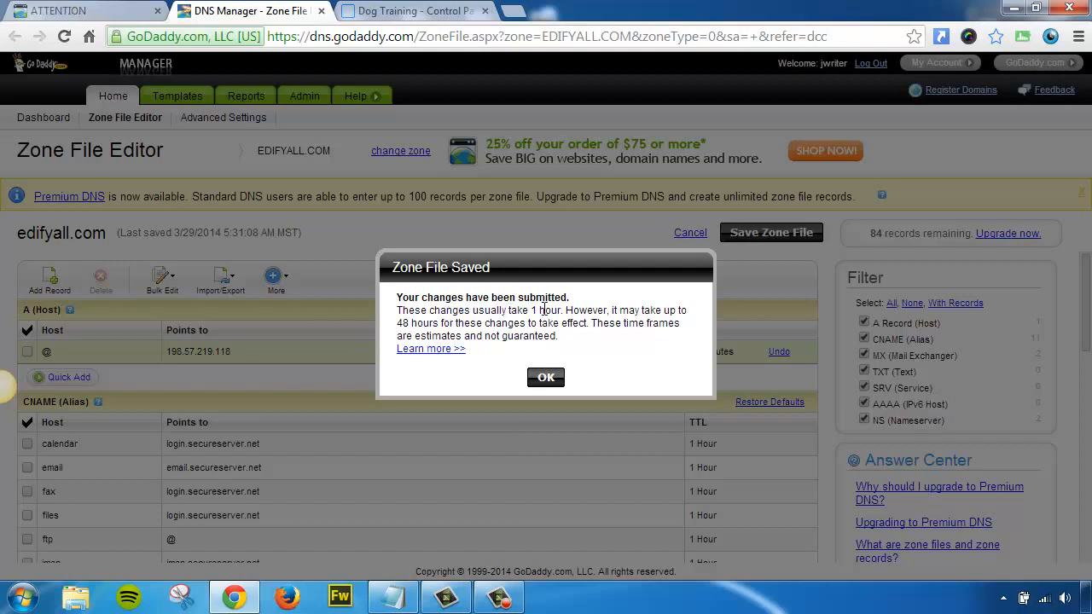
click(546, 378)
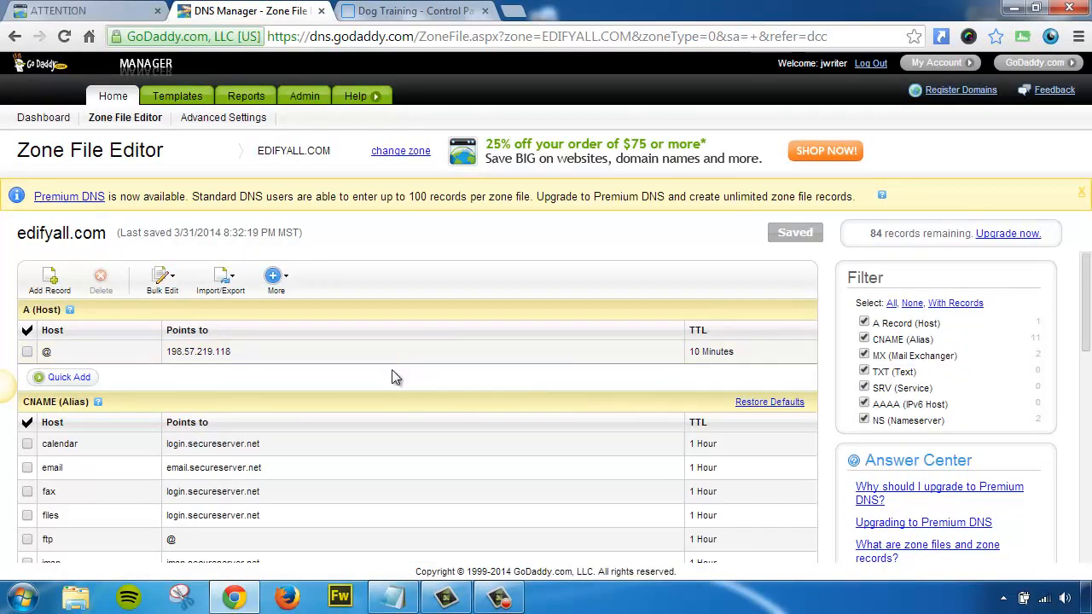
- Copy the domain name edifyall.com from the Zone File Editor heading
drag(103, 235, 31, 238)
right_click(31, 239)
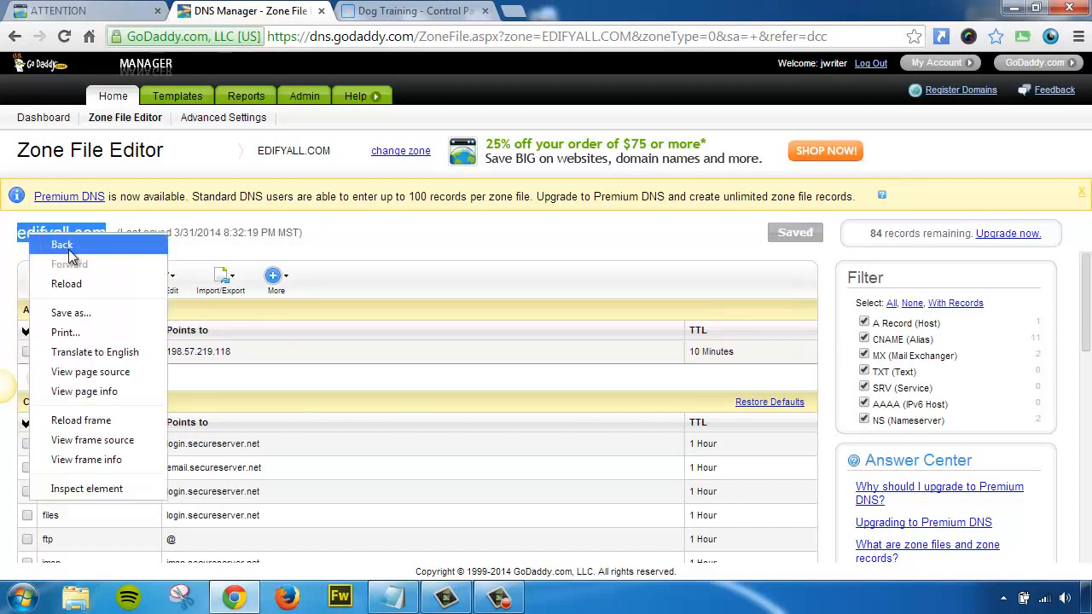
click(36, 229)
drag(19, 235, 78, 235)
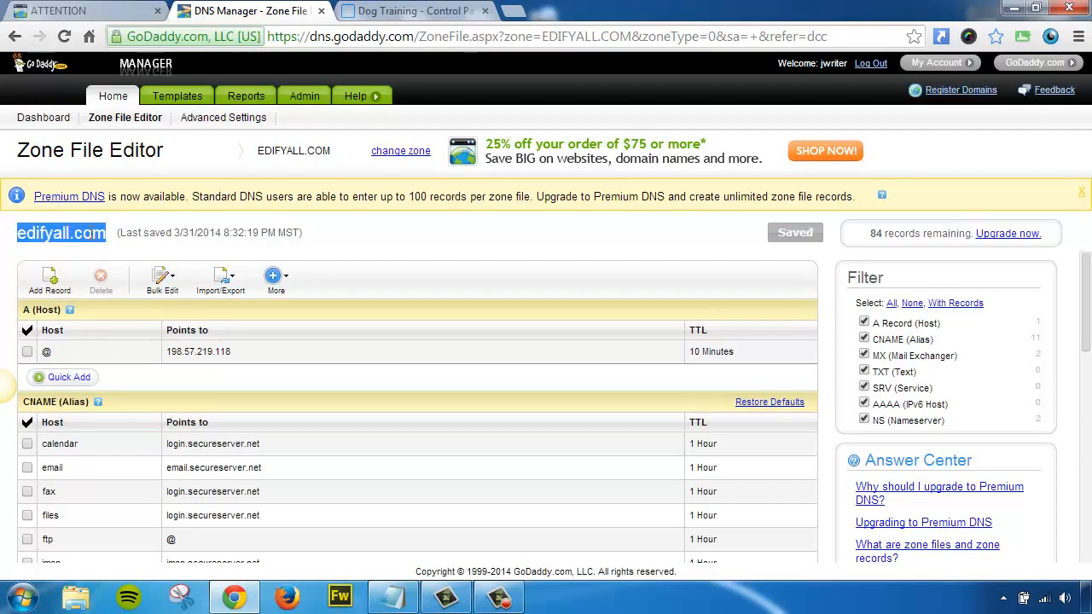
- In the Dog Training control panel's URL settings, set the custom domain URL mask to edifyall.com and save the changes
click(397, 15)
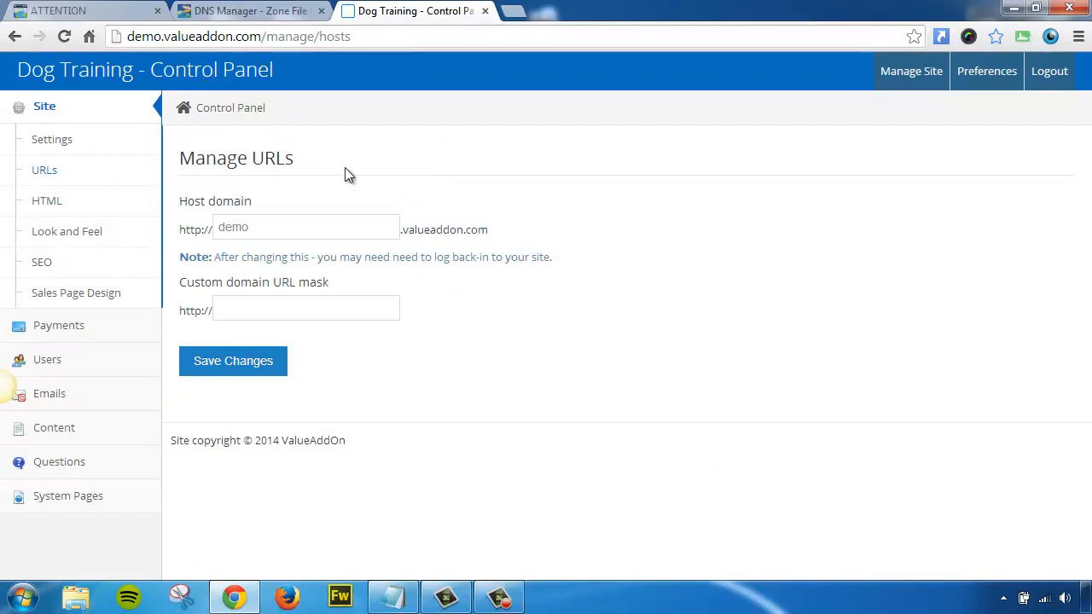
click(52, 174)
right_click(246, 308)
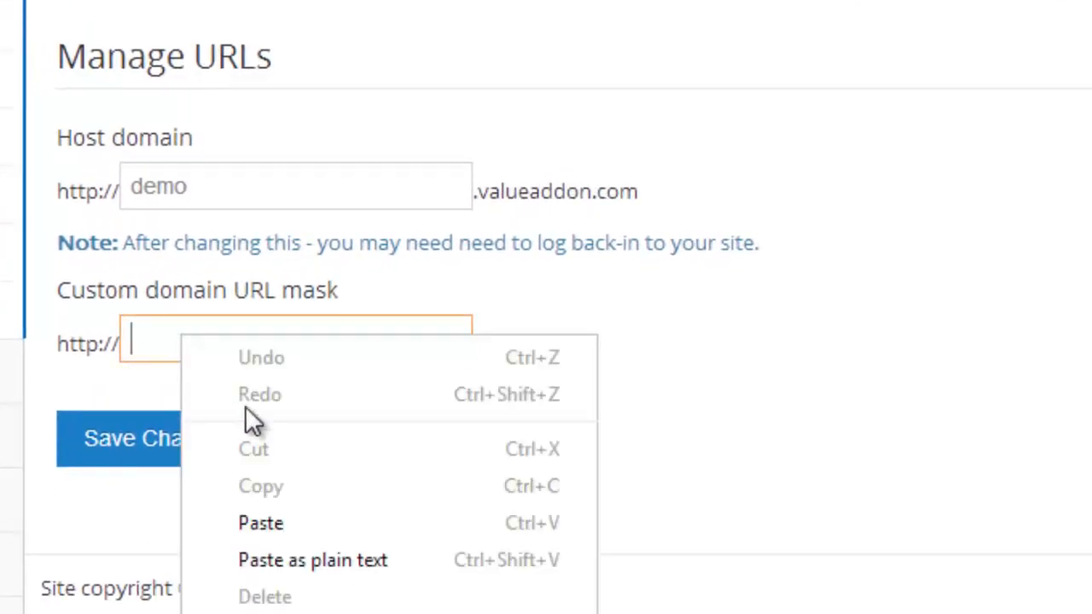
click(286, 523)
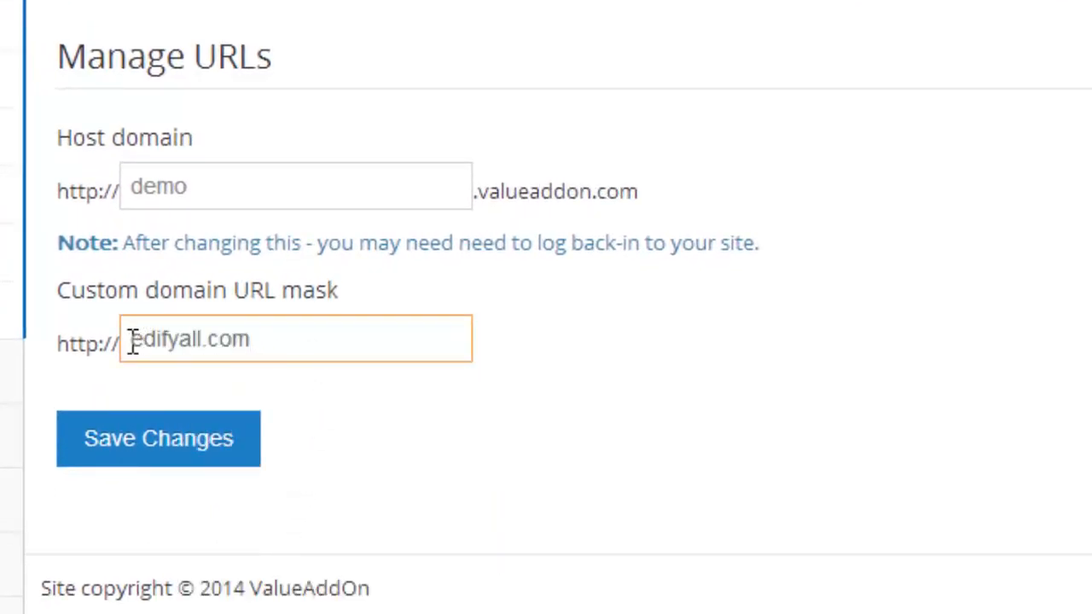
click(154, 445)
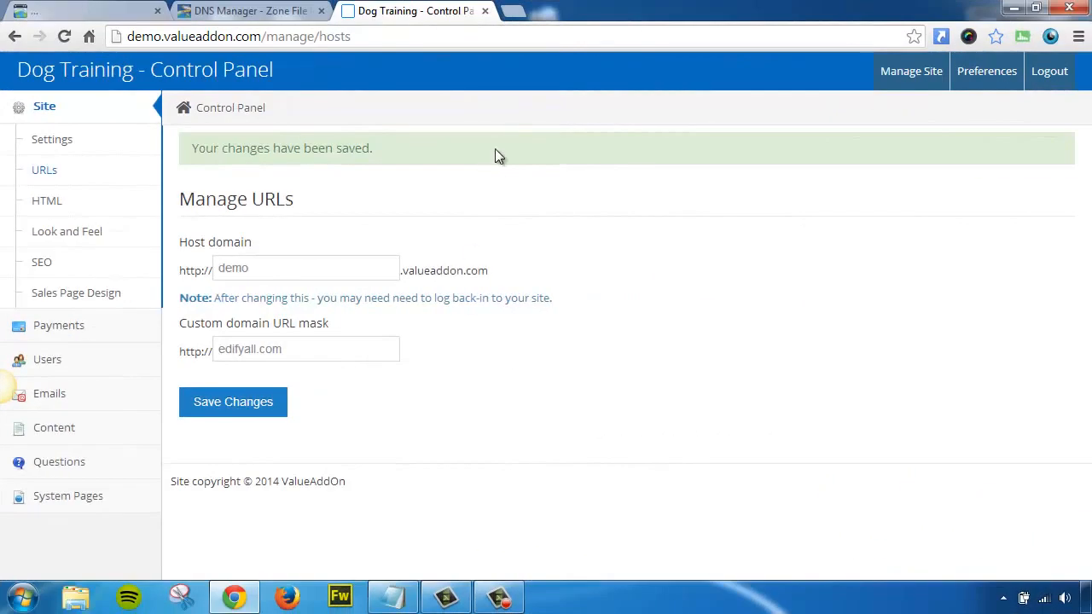
- Open edifyall.com in a new browser tab and look over the page that loads
click(512, 11)
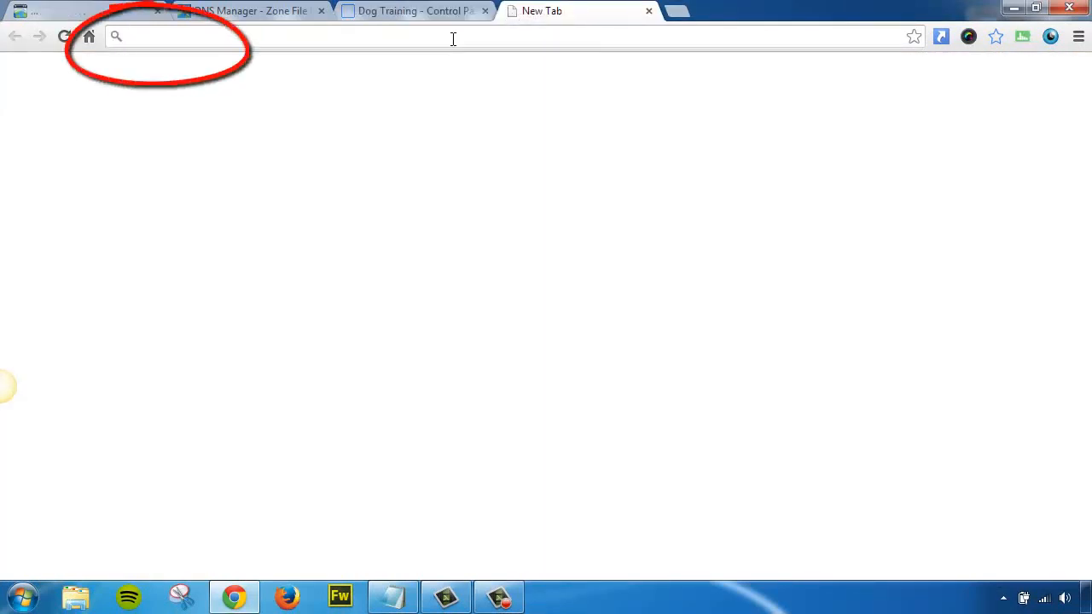
key(ctrl+v)
key(Return)
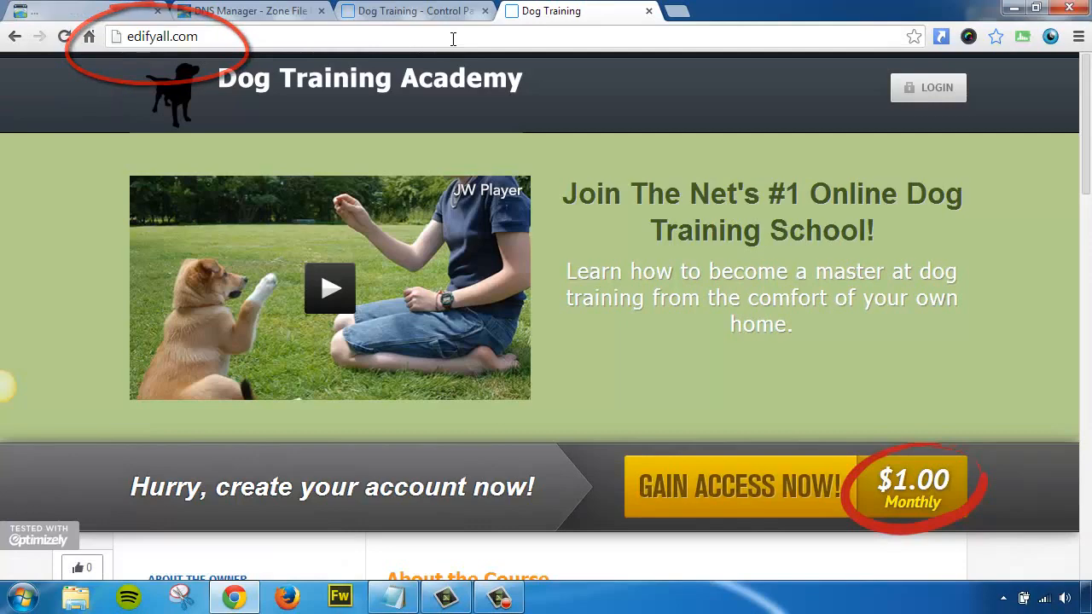
drag(1087, 113, 1085, 141)
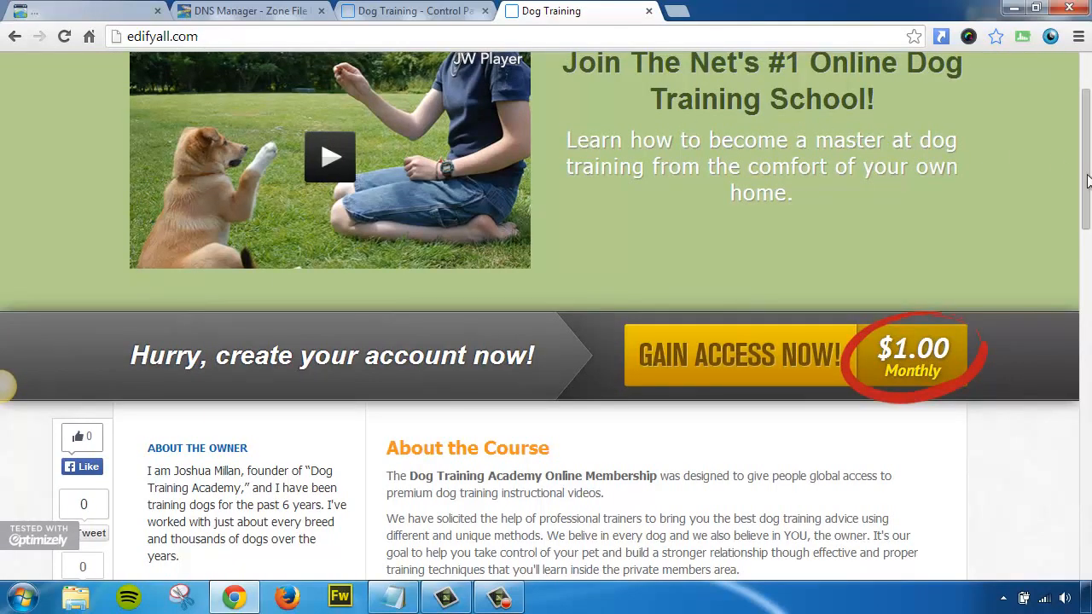
drag(1088, 179, 1085, 147)
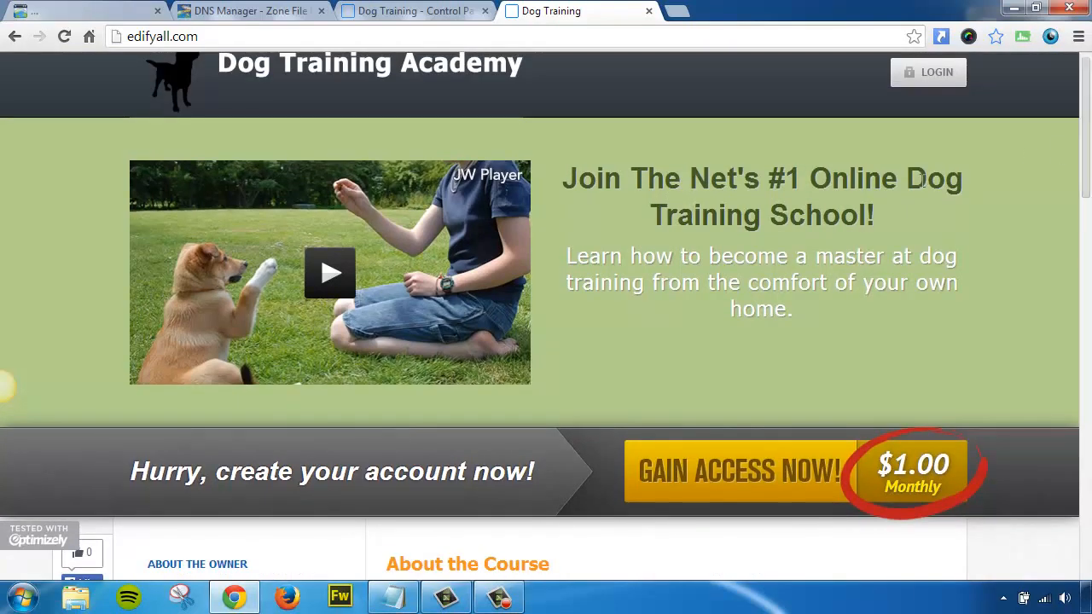